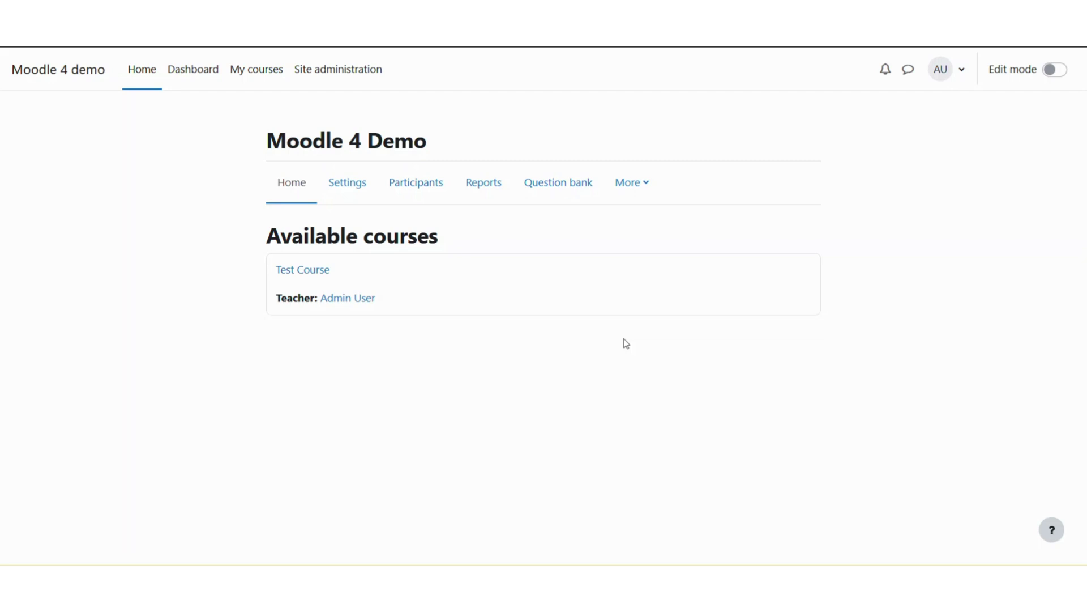
Go to Site administration's Plugins tab and scroll to the Authentication section
click(356, 77)
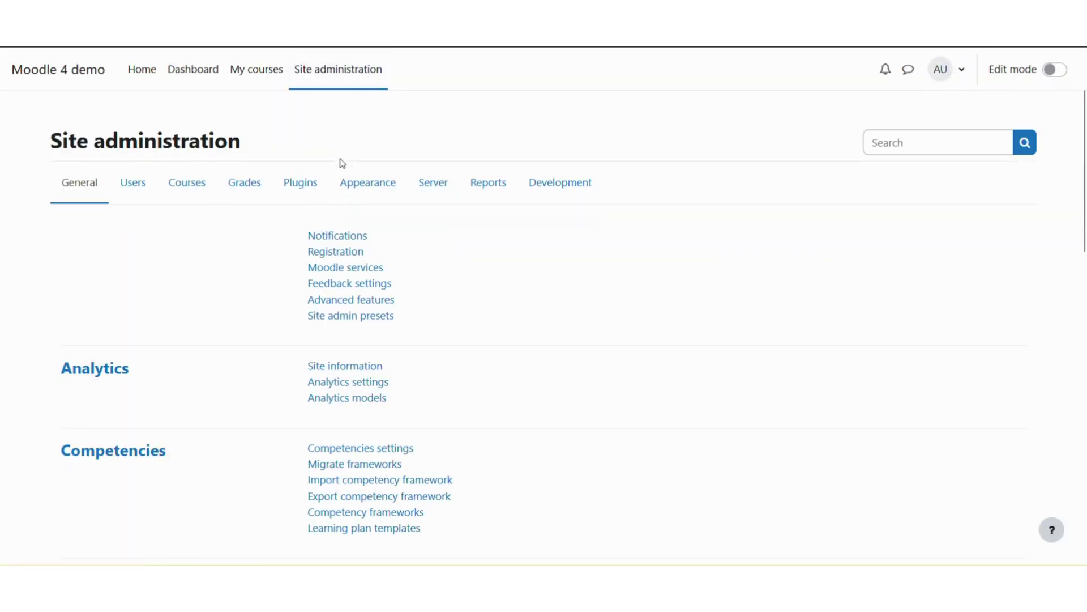
click(300, 190)
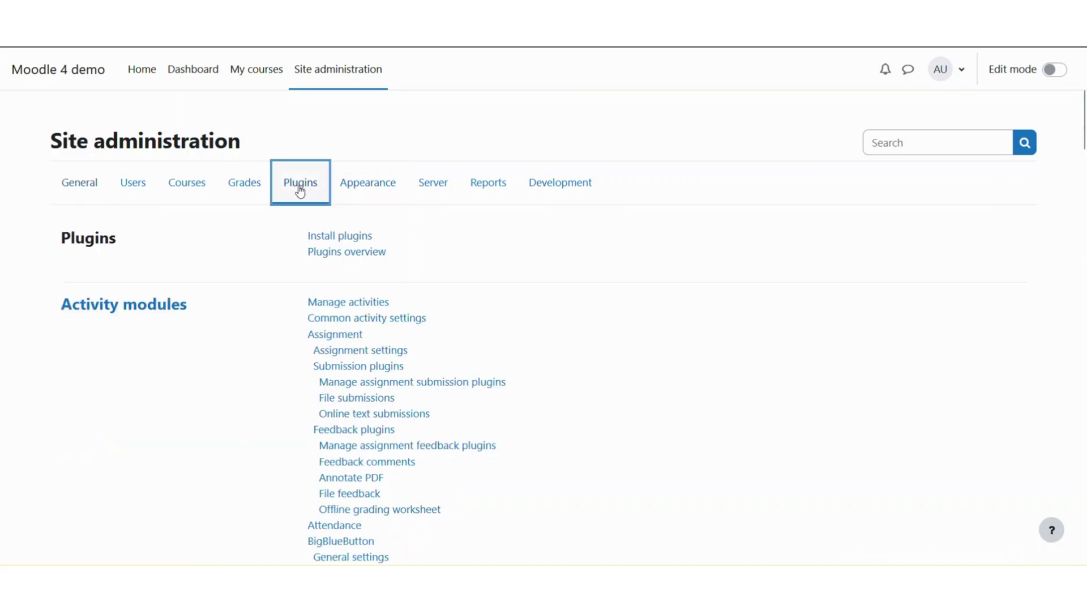
scroll(208, 264, down, 9)
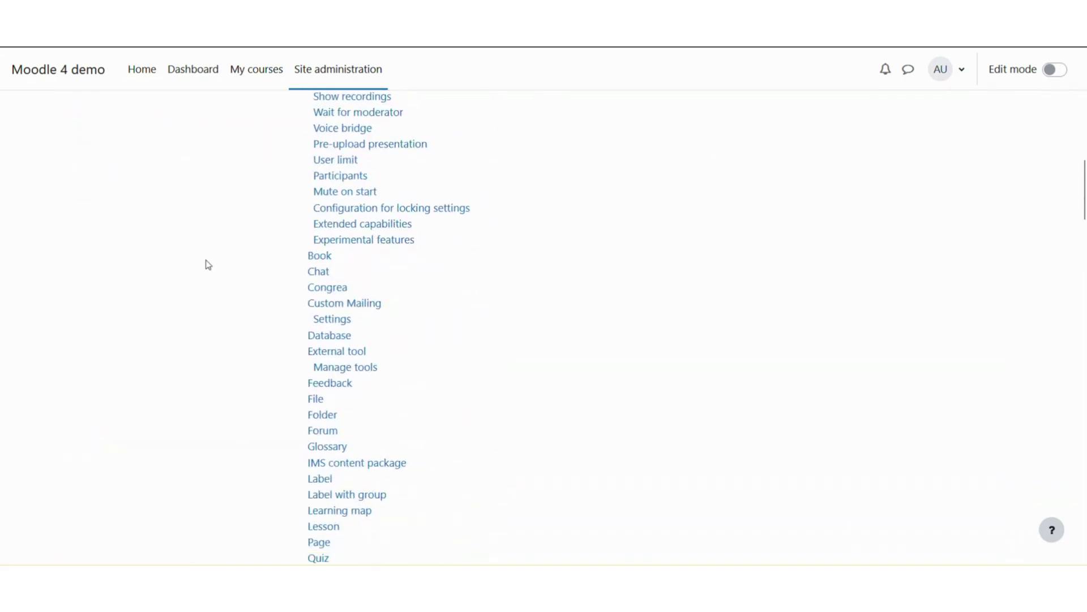
scroll(208, 264, down, 13)
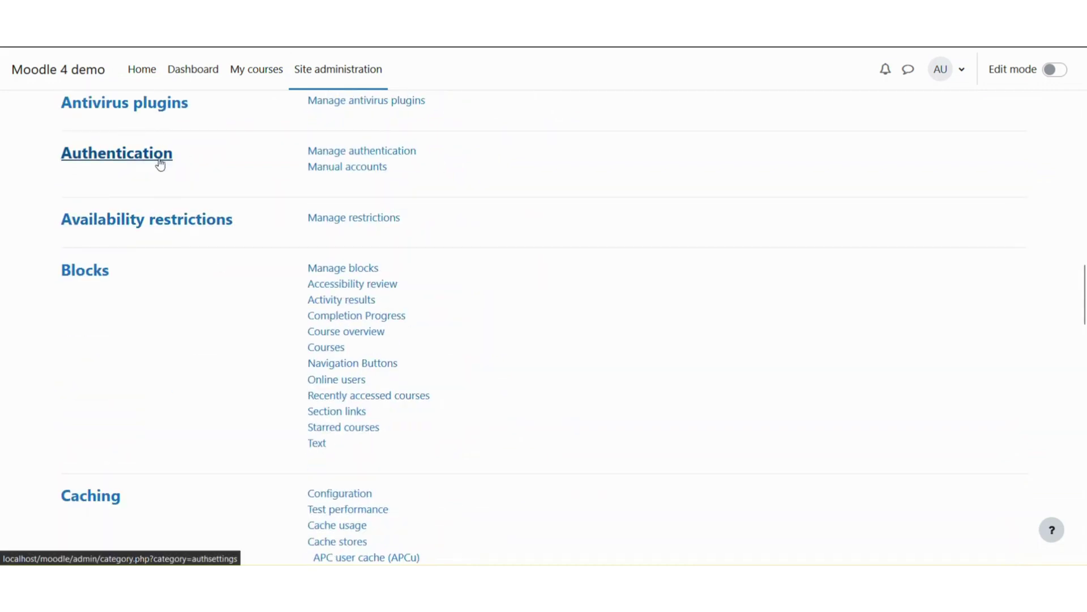
Turn on Email-based self-registration under Manage authentication
click(323, 155)
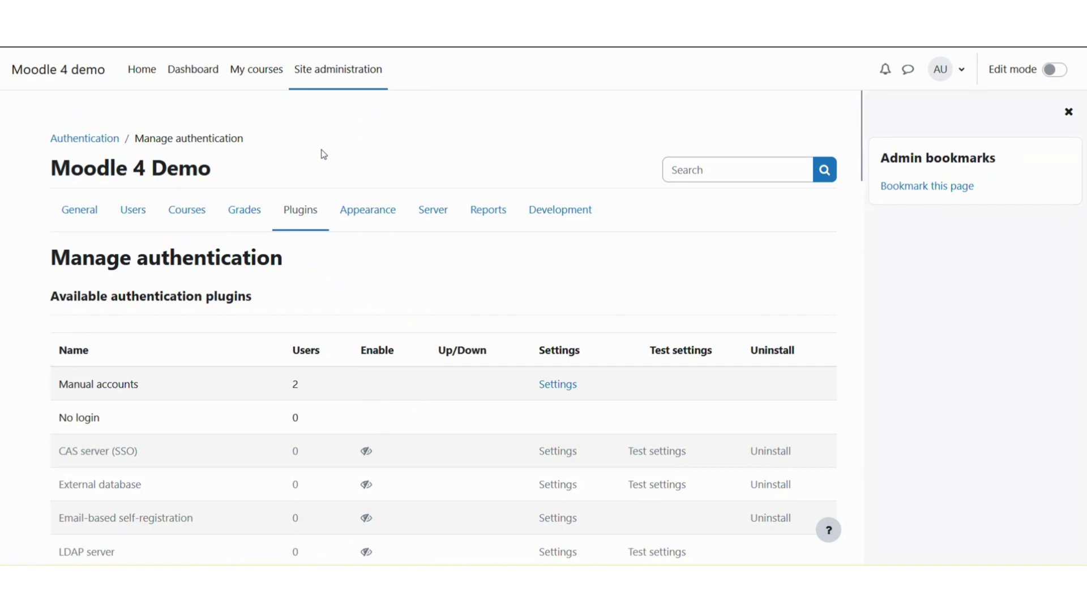
scroll(308, 213, down, 3)
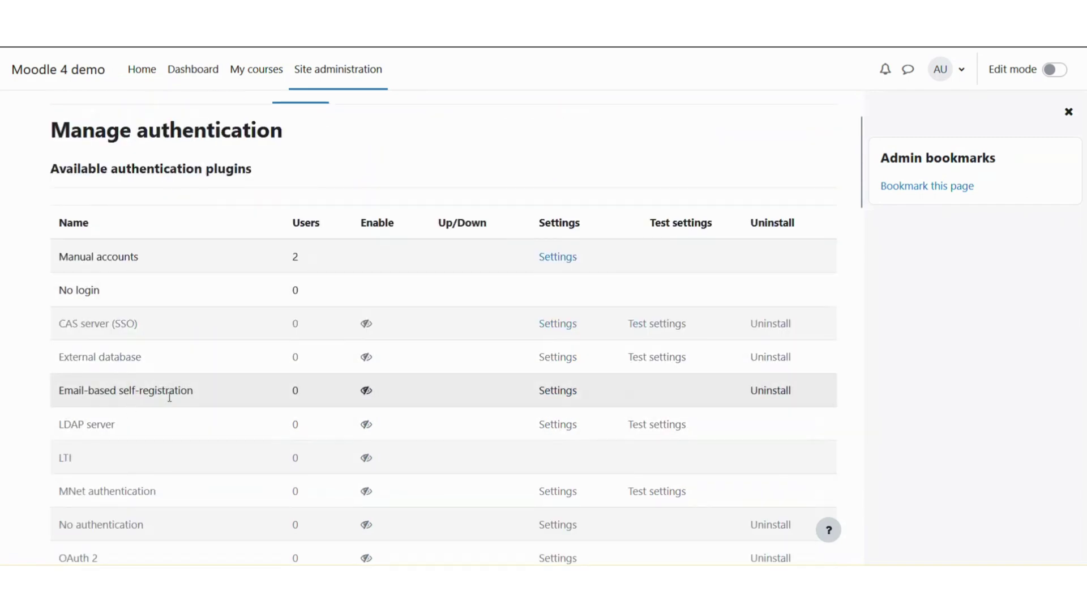
click(366, 395)
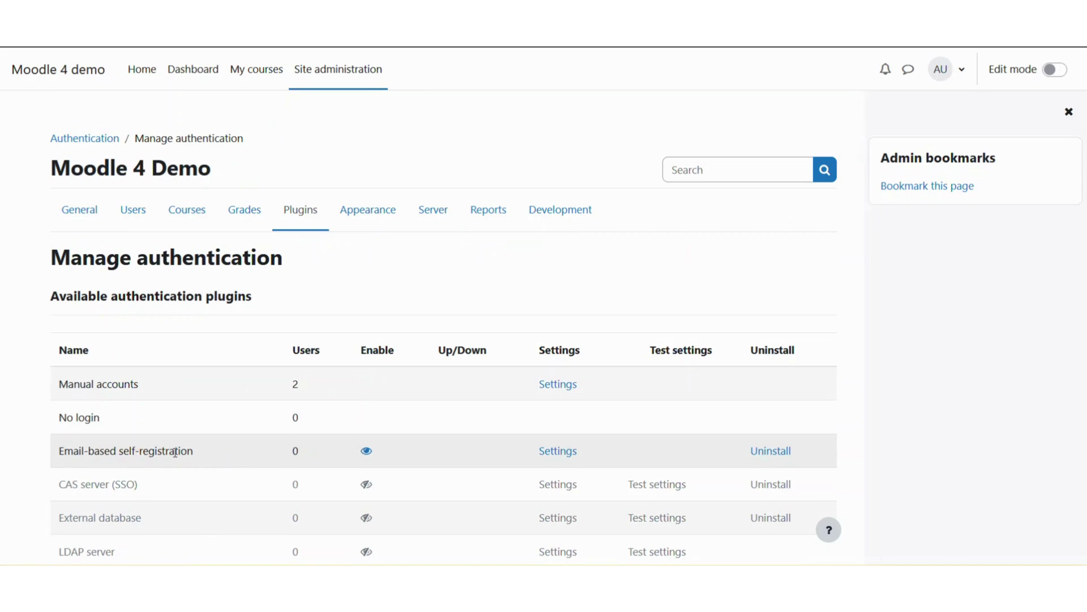
scroll(378, 290, down, 10)
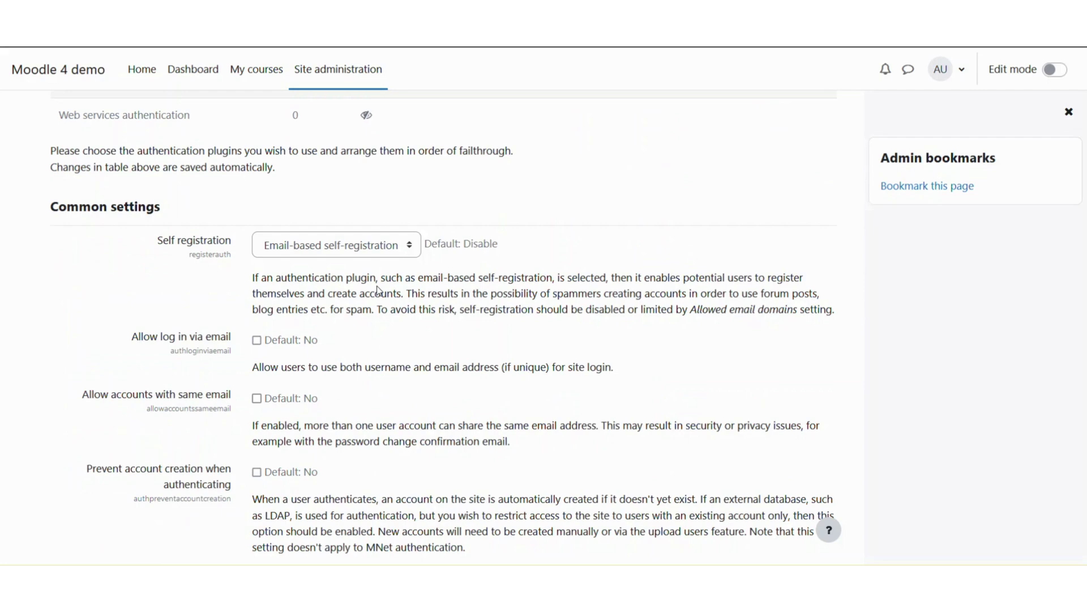
scroll(379, 290, down, 15)
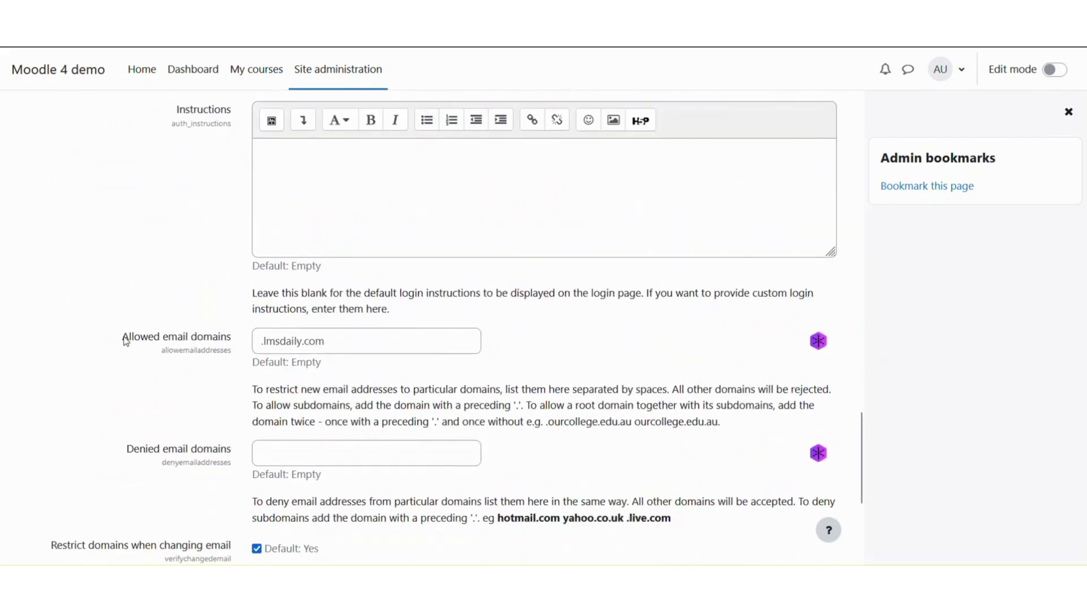
drag(123, 336, 229, 339)
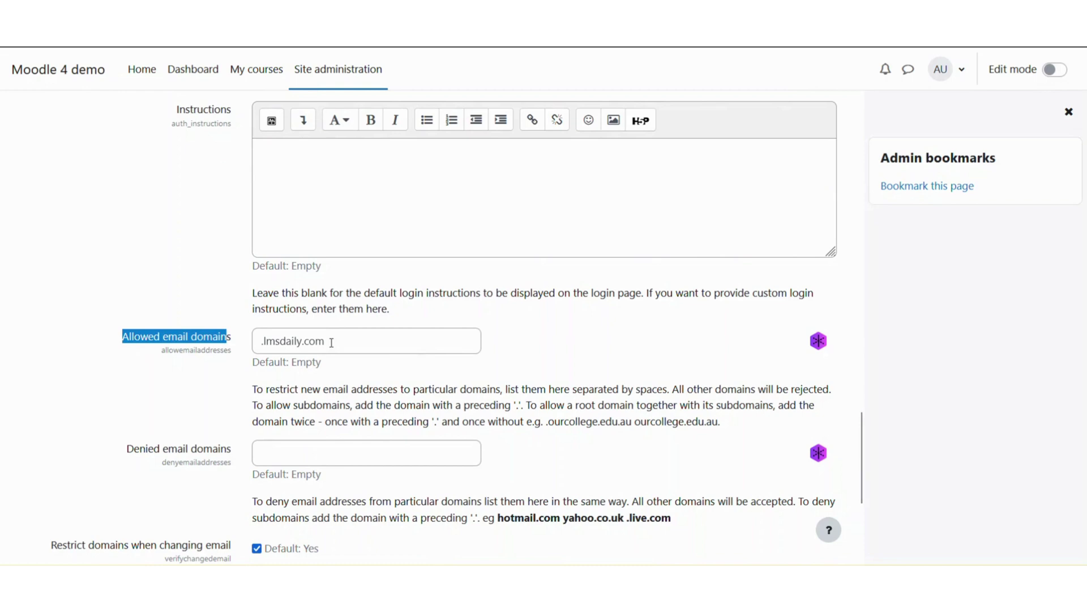
click(331, 342)
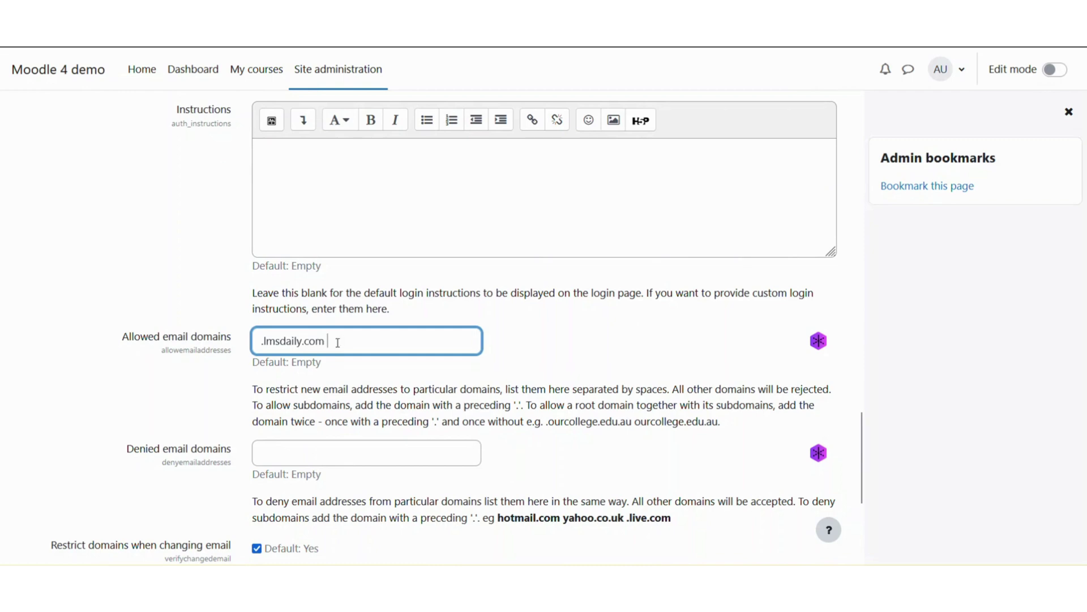
Add .lmsdaily.in after .lmsdaily.com in Allowed email domains and save the changes
drag(326, 340, 259, 342)
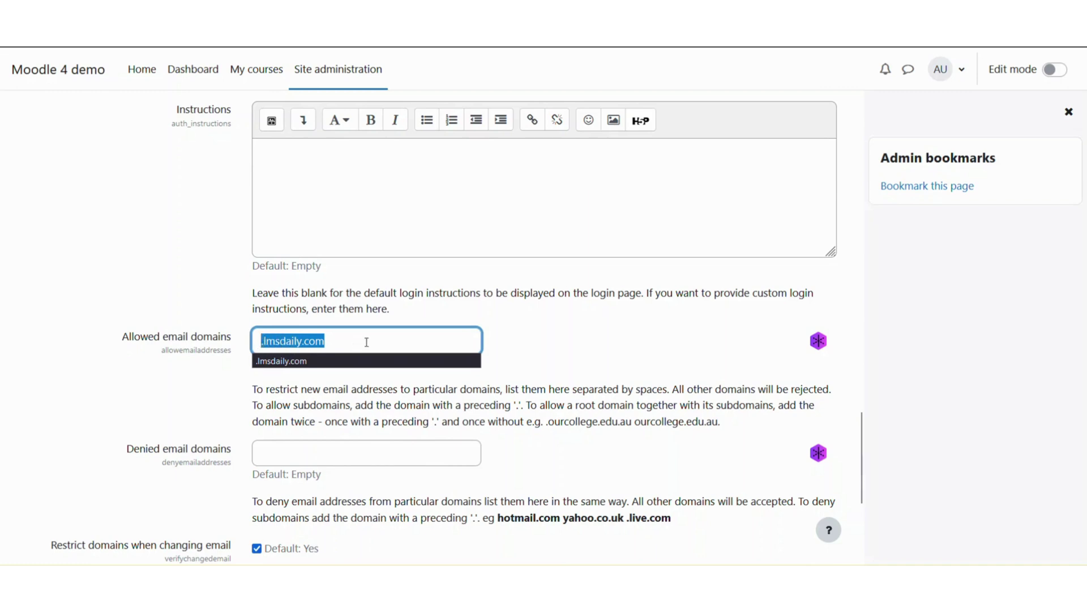
click(366, 342)
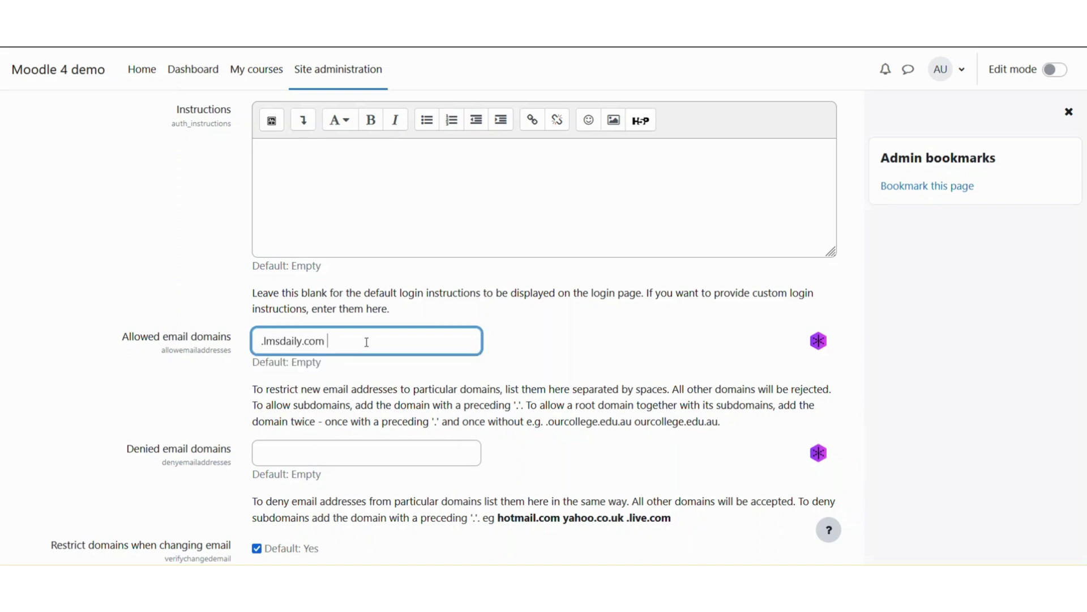
text(.)
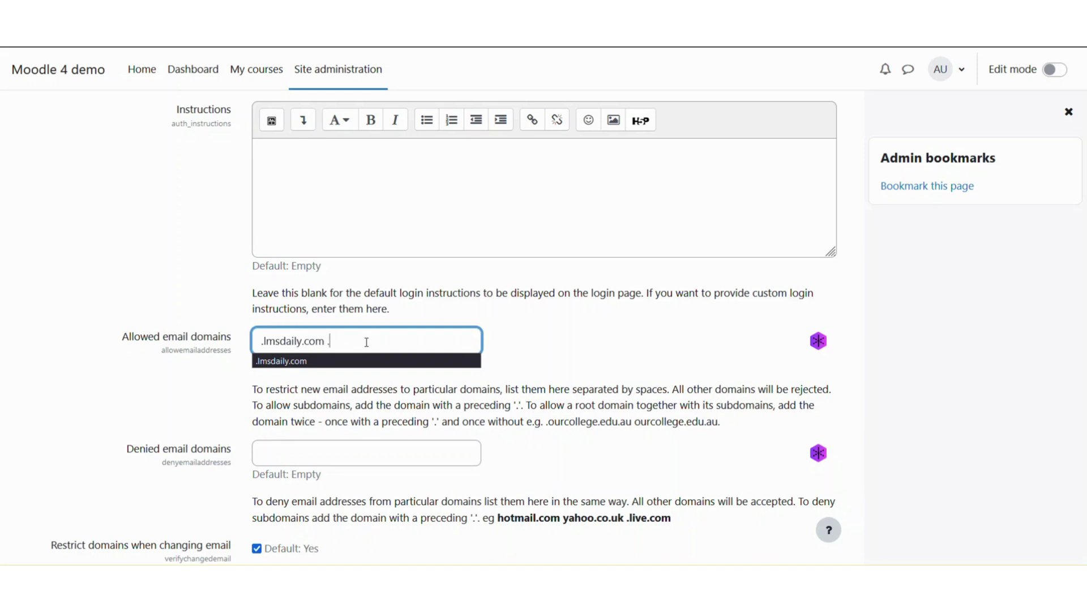
text(lmsdaily.in)
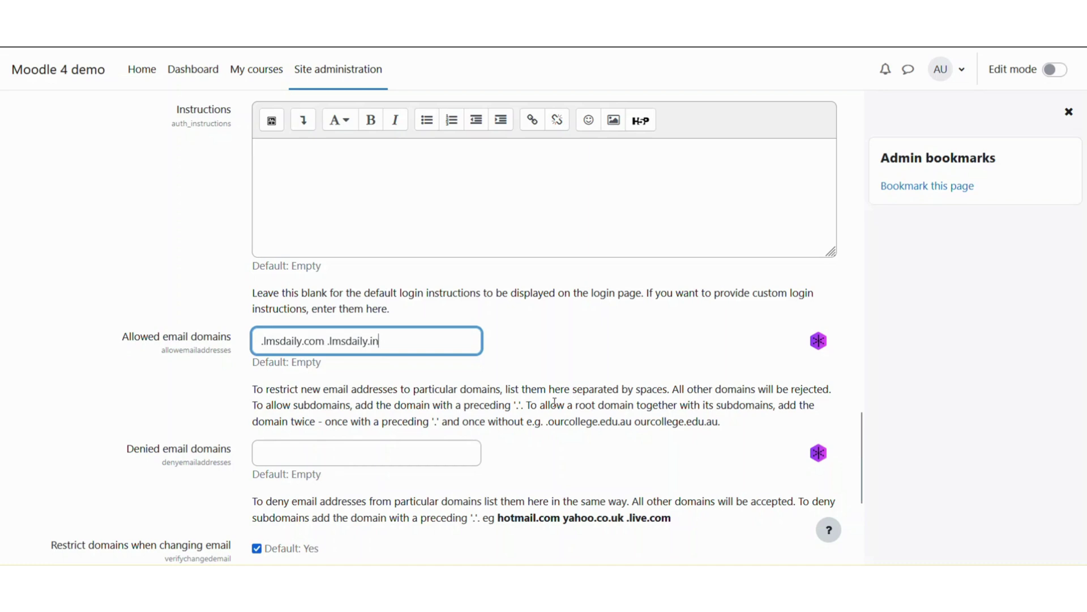
drag(513, 389, 656, 389)
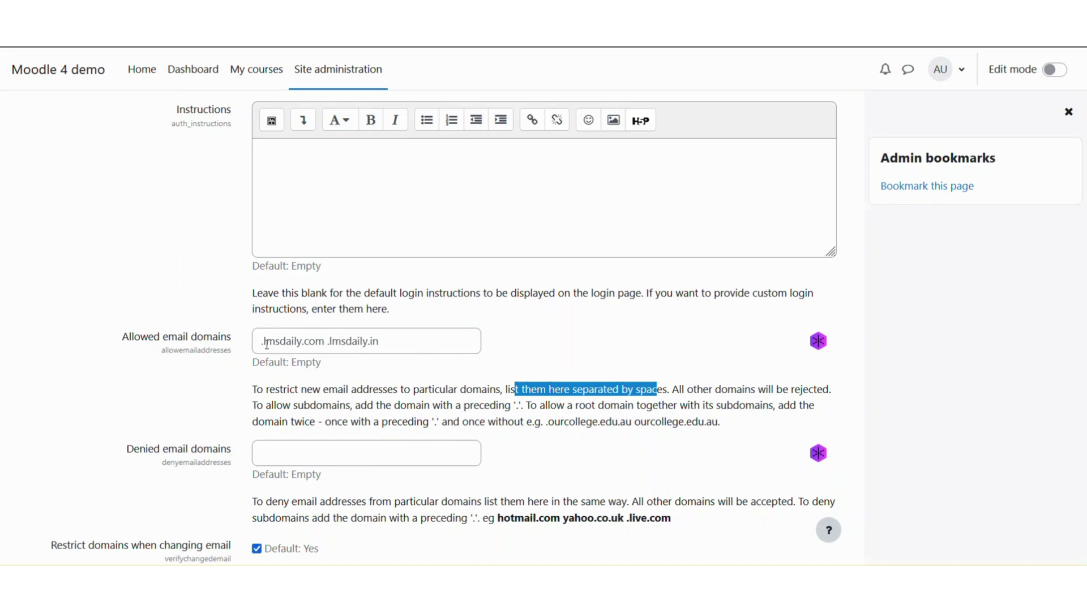
scroll(319, 417, down, 1)
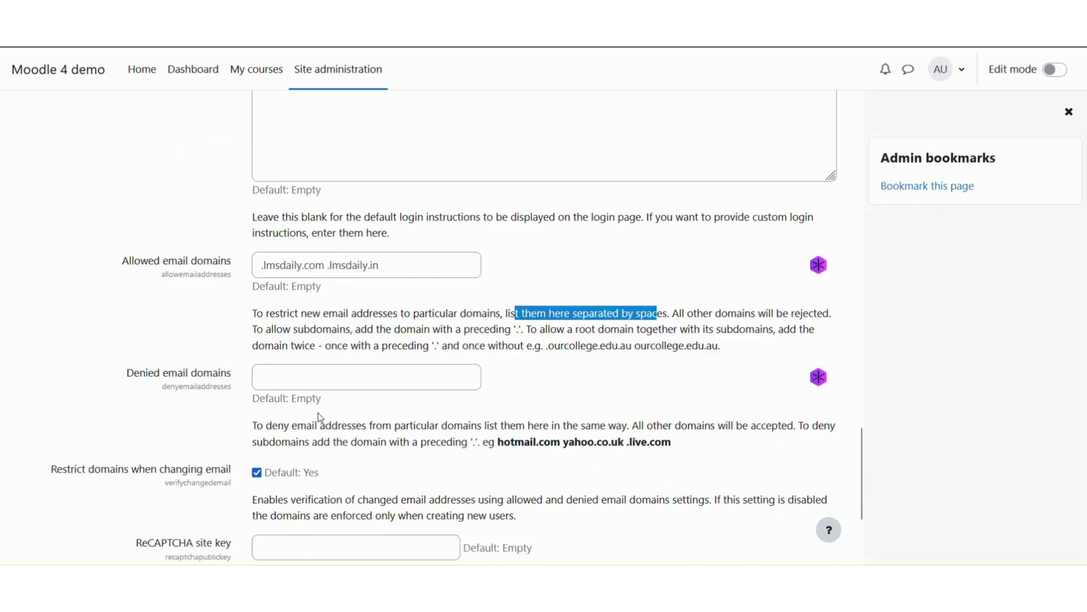
scroll(319, 417, down, 3)
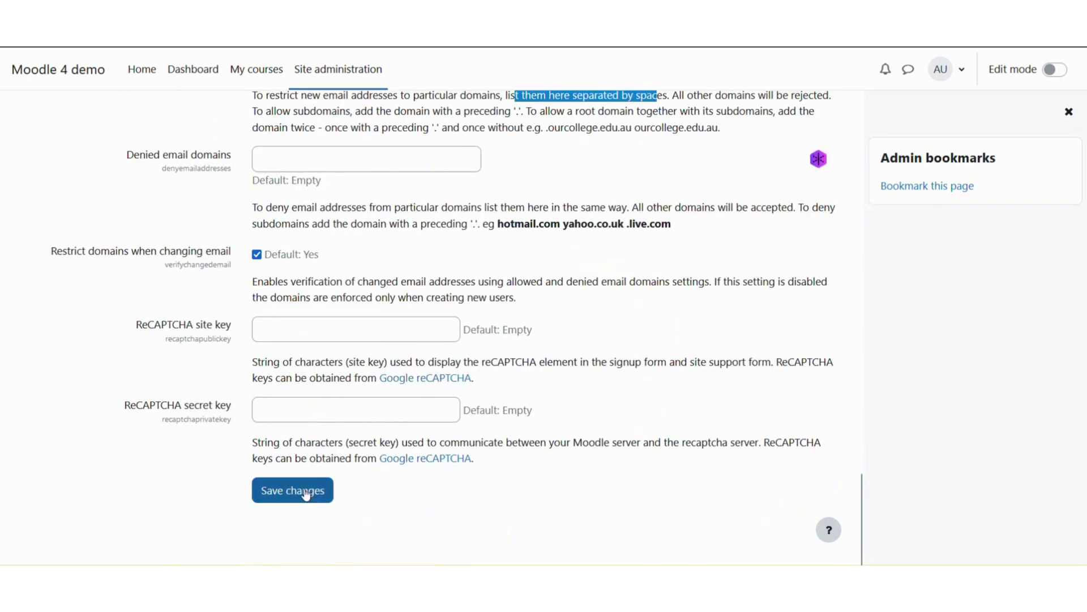
click(306, 493)
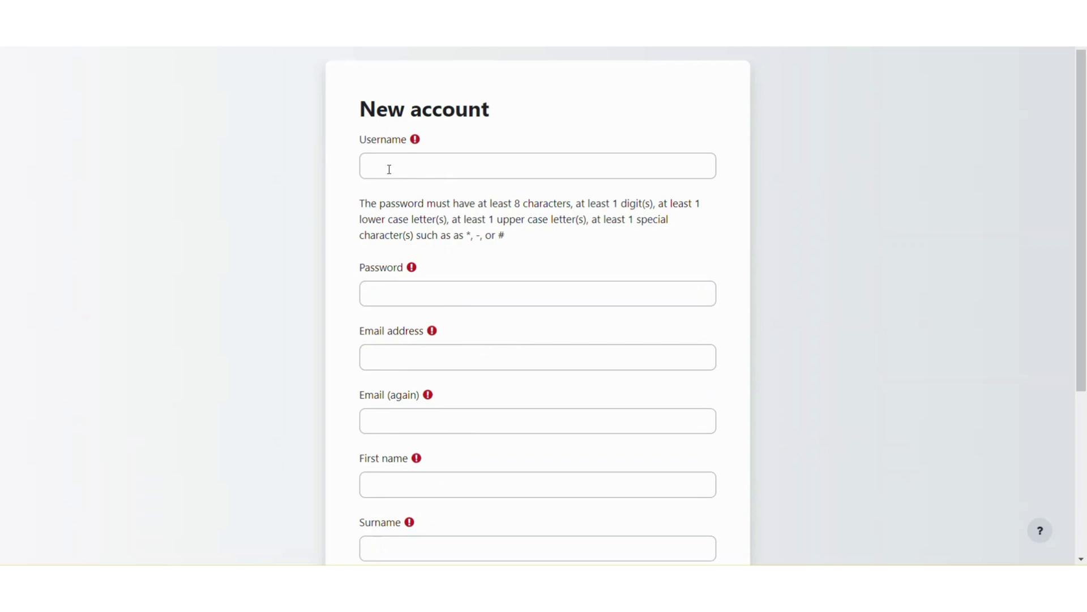
Enter a username on the signup form and fill the password from saved credentials
click(389, 170)
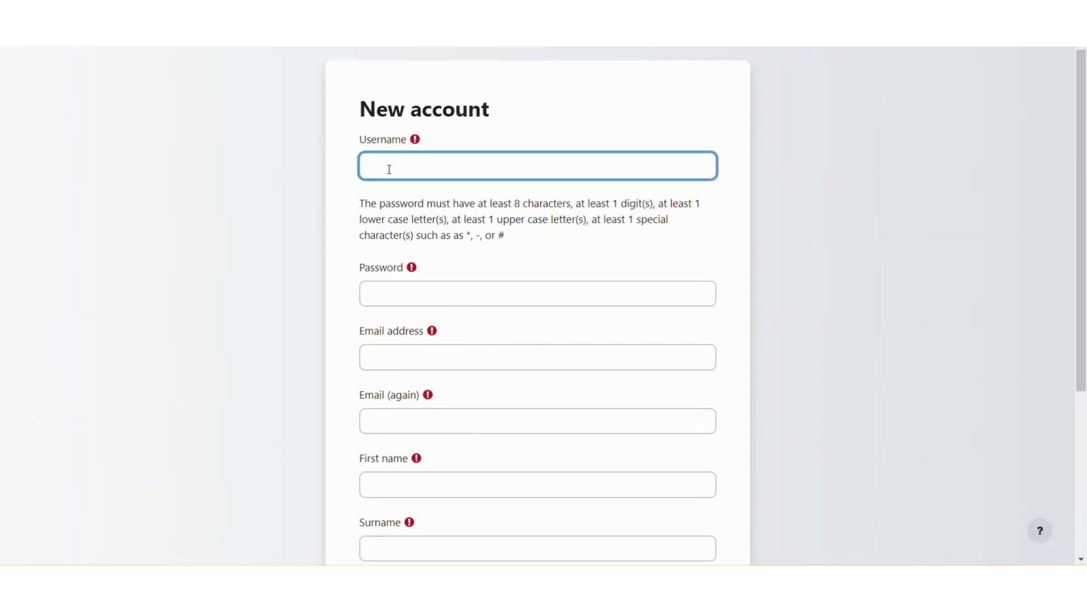
text(jaswindre)
key(Tab)
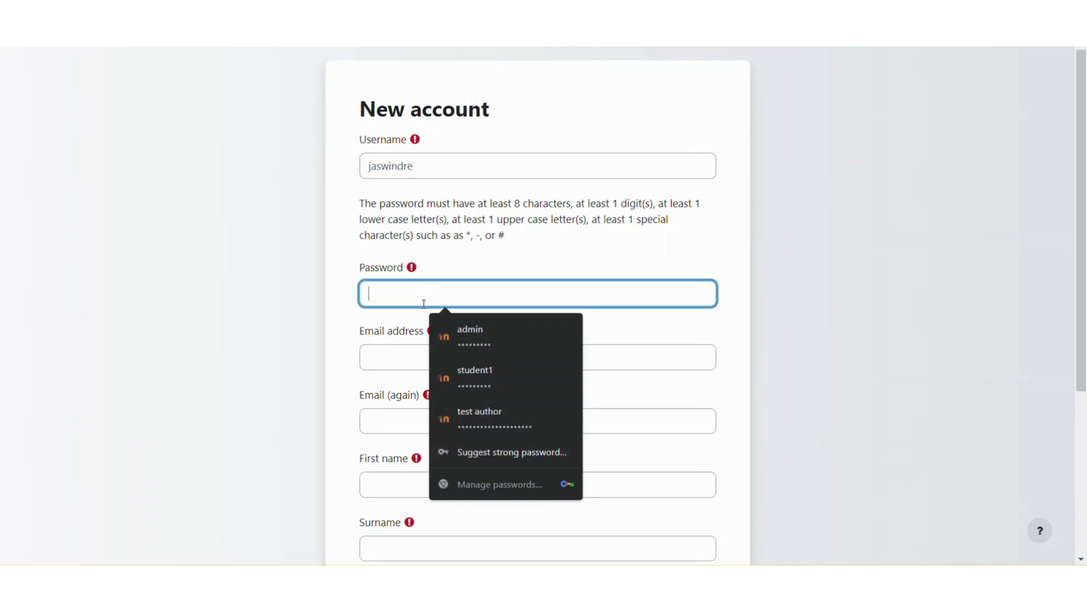
click(453, 337)
Enter an email address outside the allowed domains in both Email fields
click(402, 355)
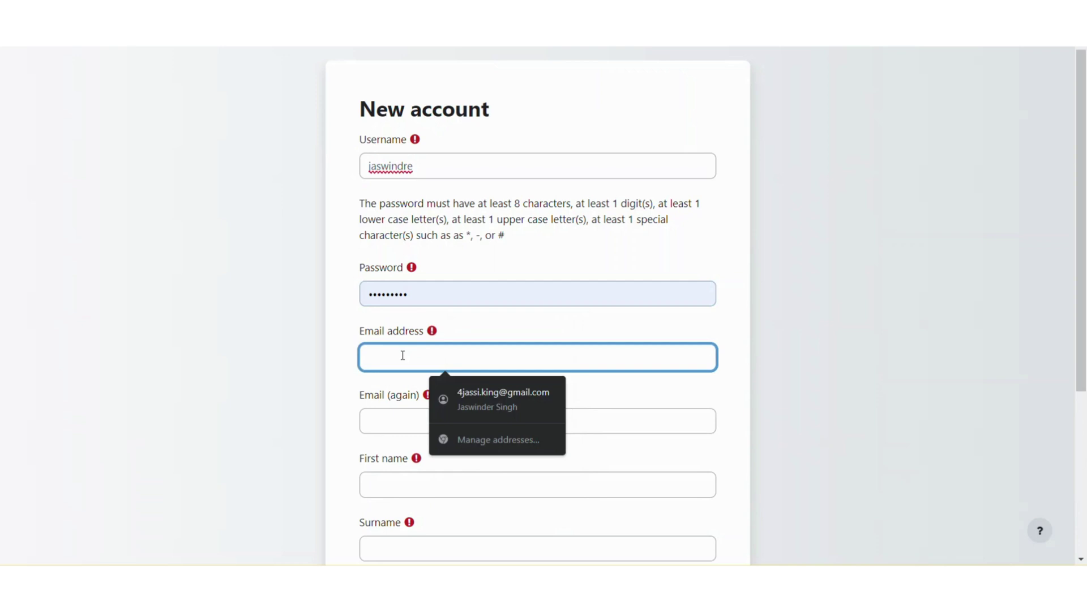
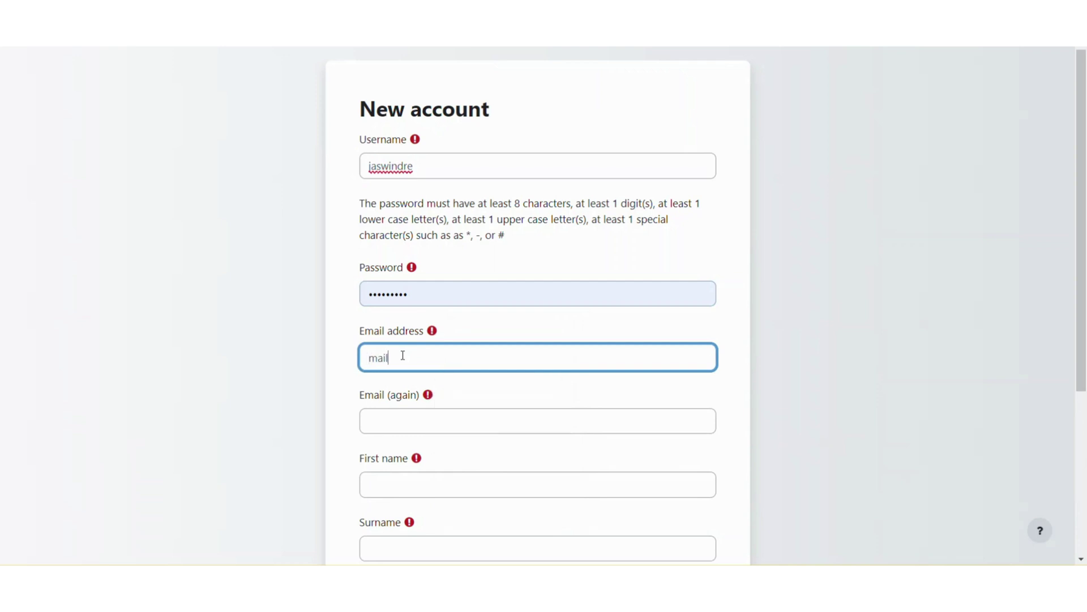
key(Tab)
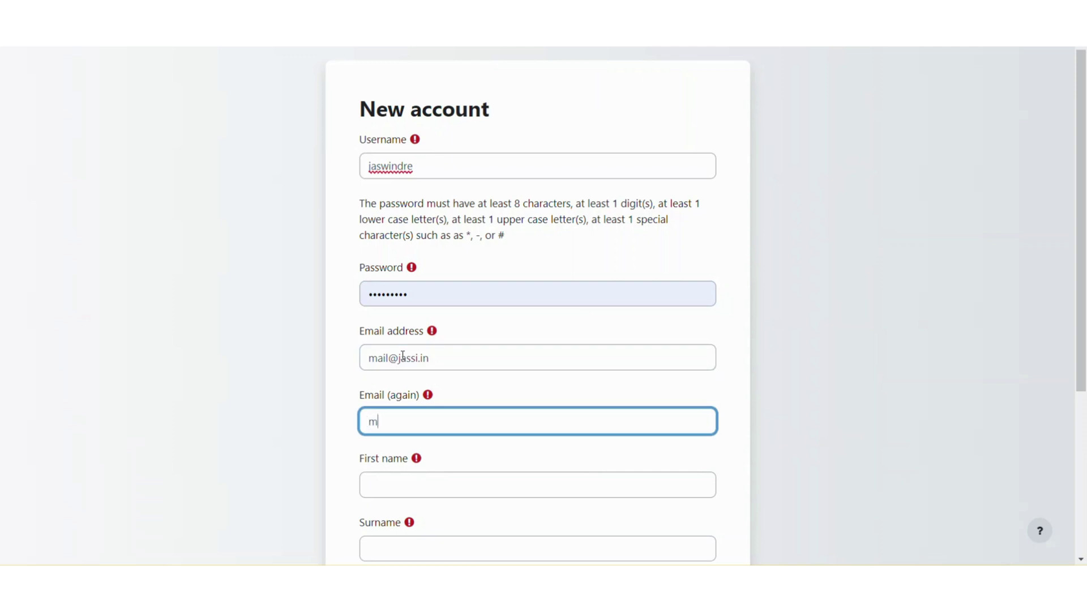
Autofill the first name, surname, city and country fields
click(402, 484)
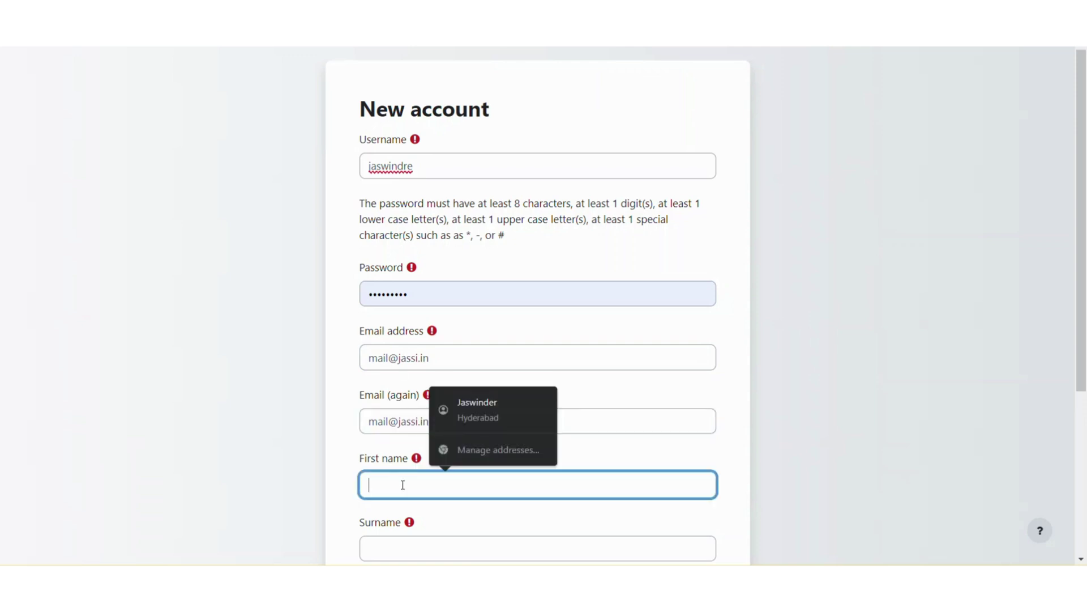
text(j)
click(448, 411)
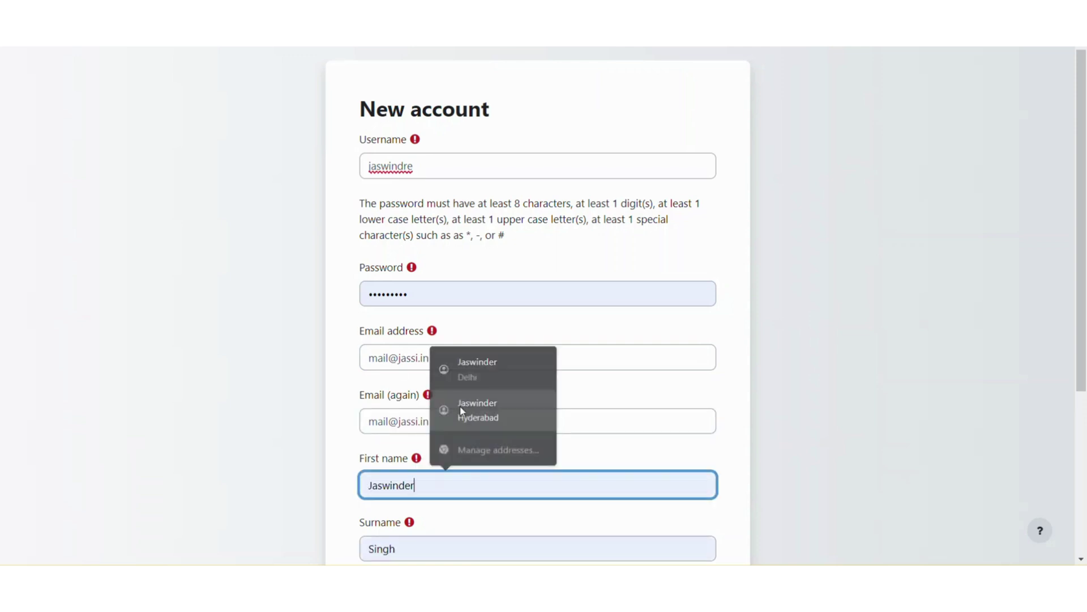
scroll(369, 410, down, 3)
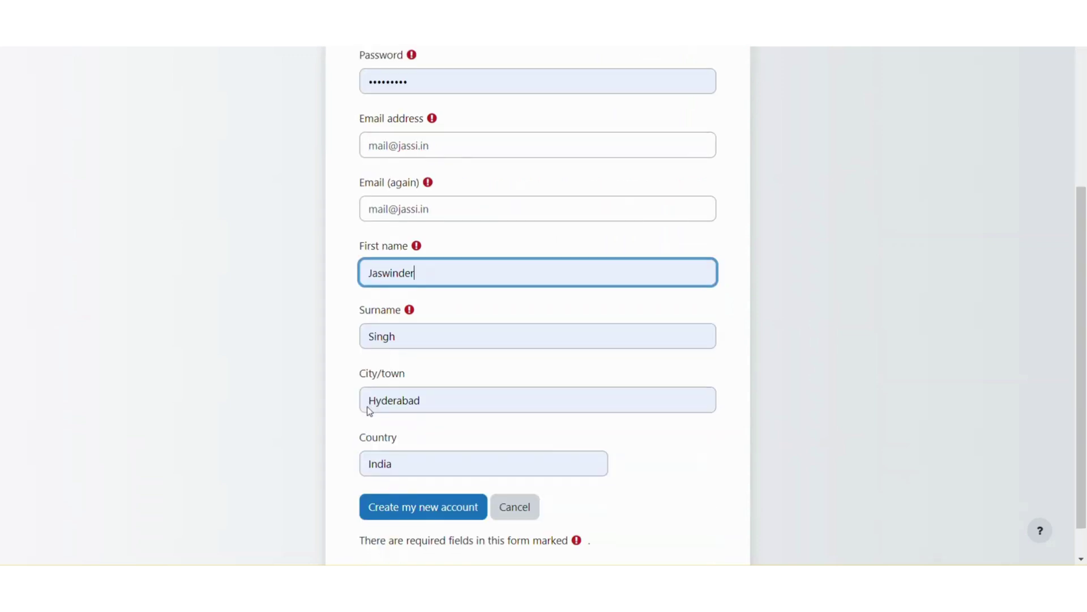
click(402, 506)
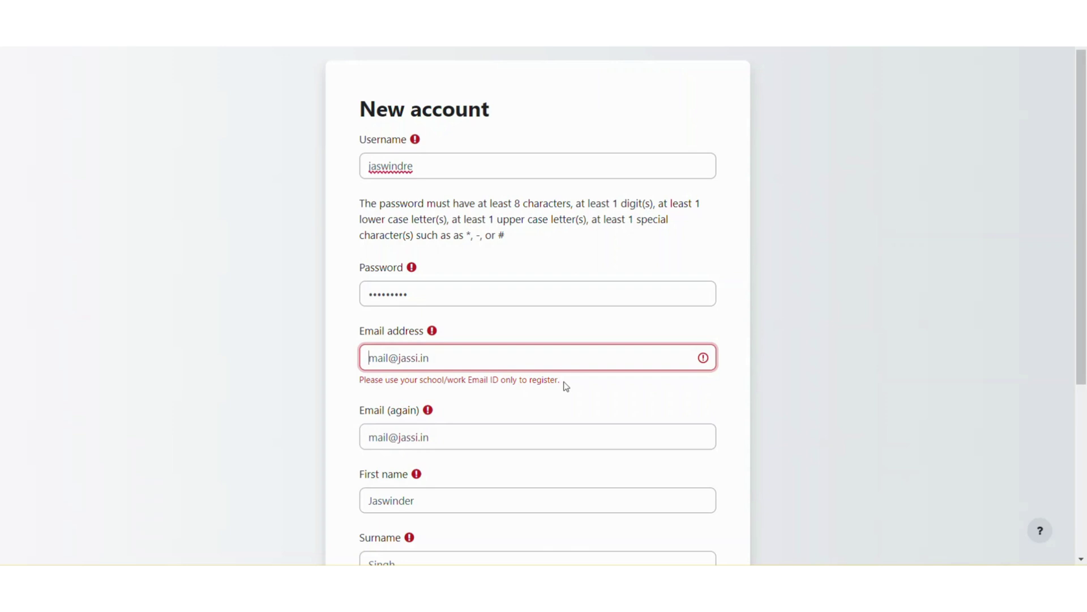
drag(559, 380, 361, 383)
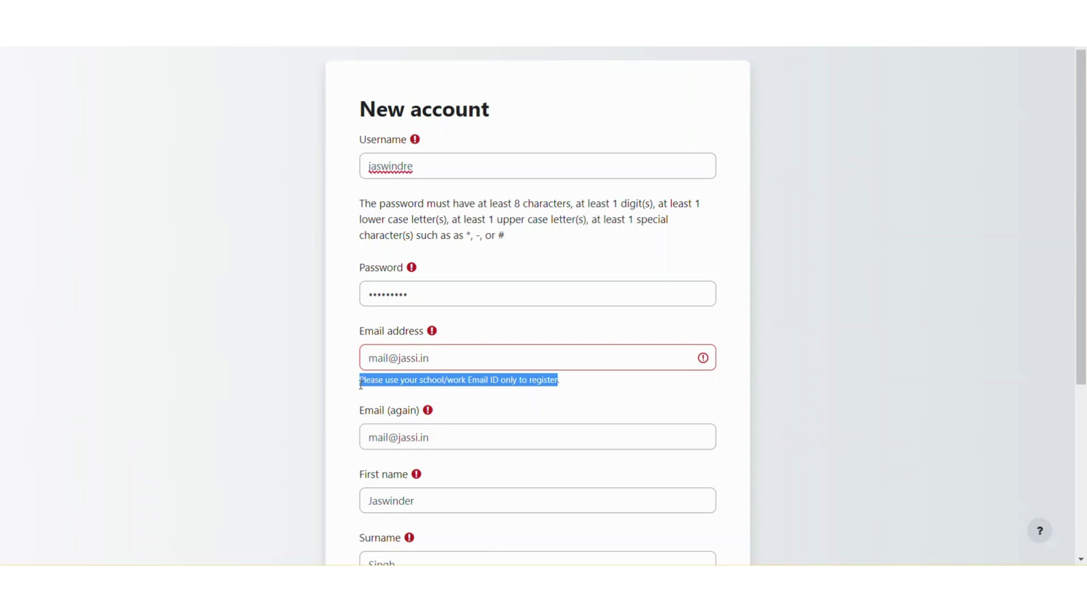
click(387, 384)
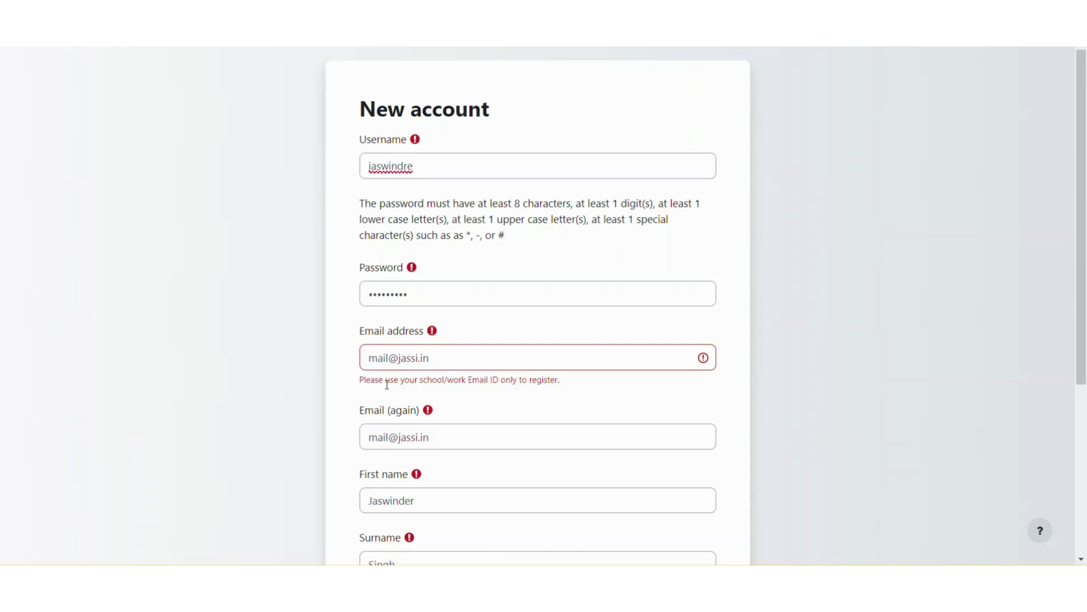